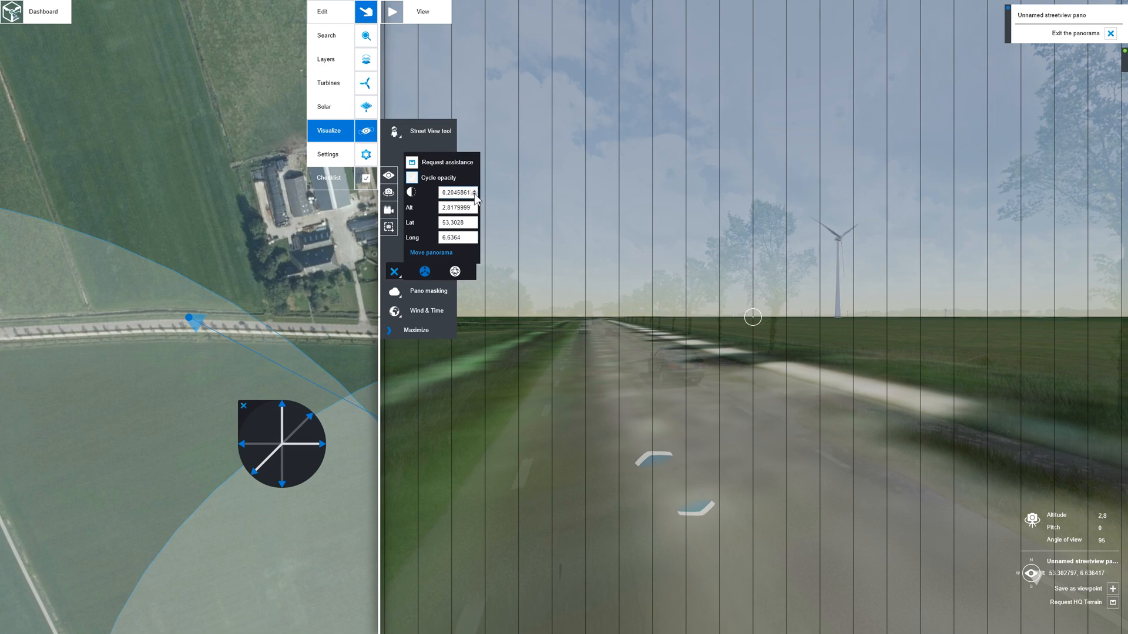
- Set the panorama overlay opacity to 0.4 for calibration against the 3D terrain
click(472, 191)
click(473, 190)
click(473, 192)
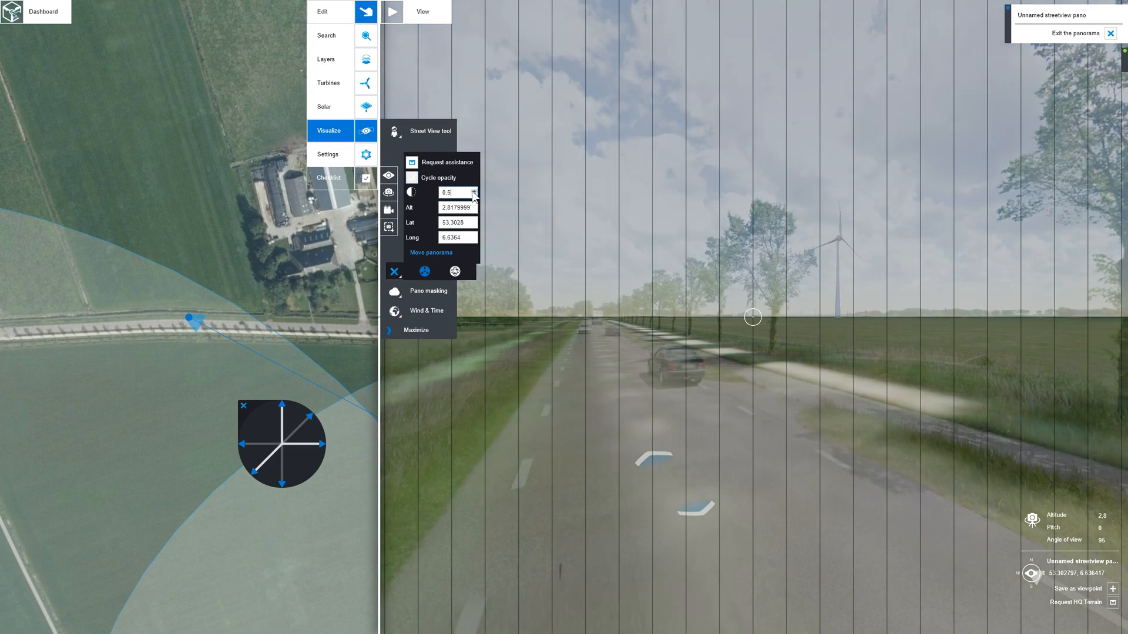
click(473, 195)
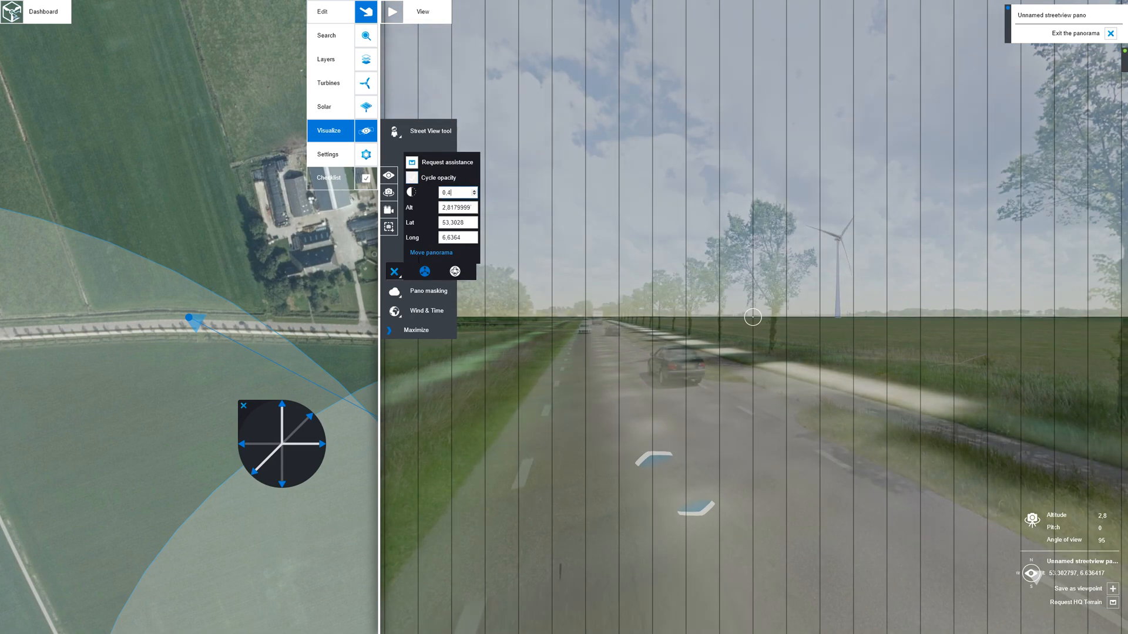
- Move the panorama position sideways, mainly to the right, to line up the photographed road with the terrain model
click(241, 444)
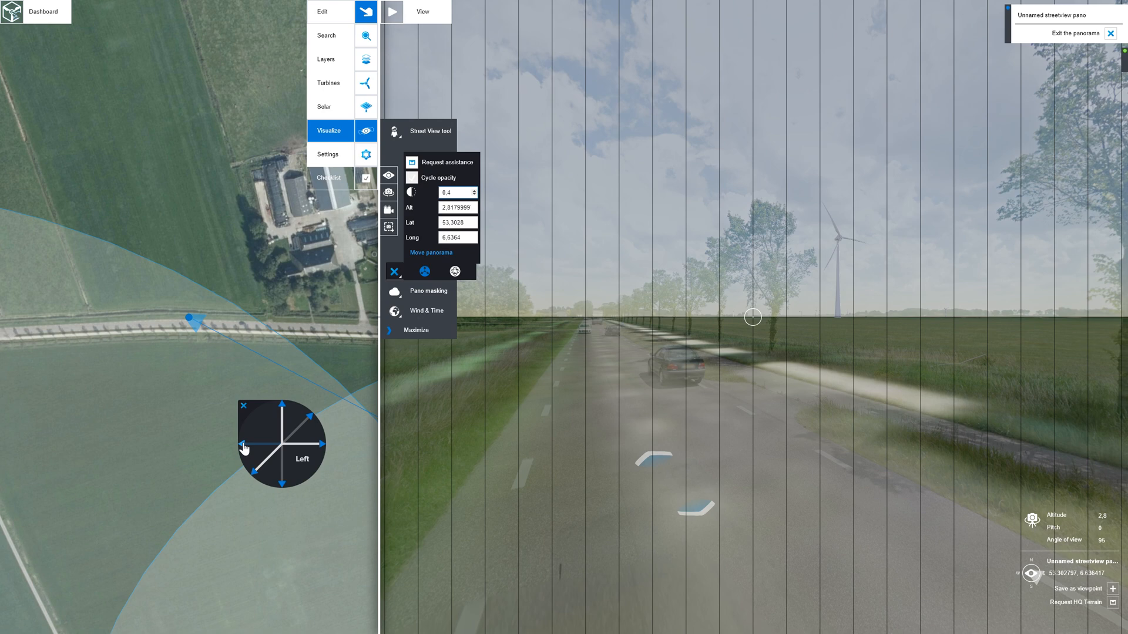
click(322, 445)
click(323, 445)
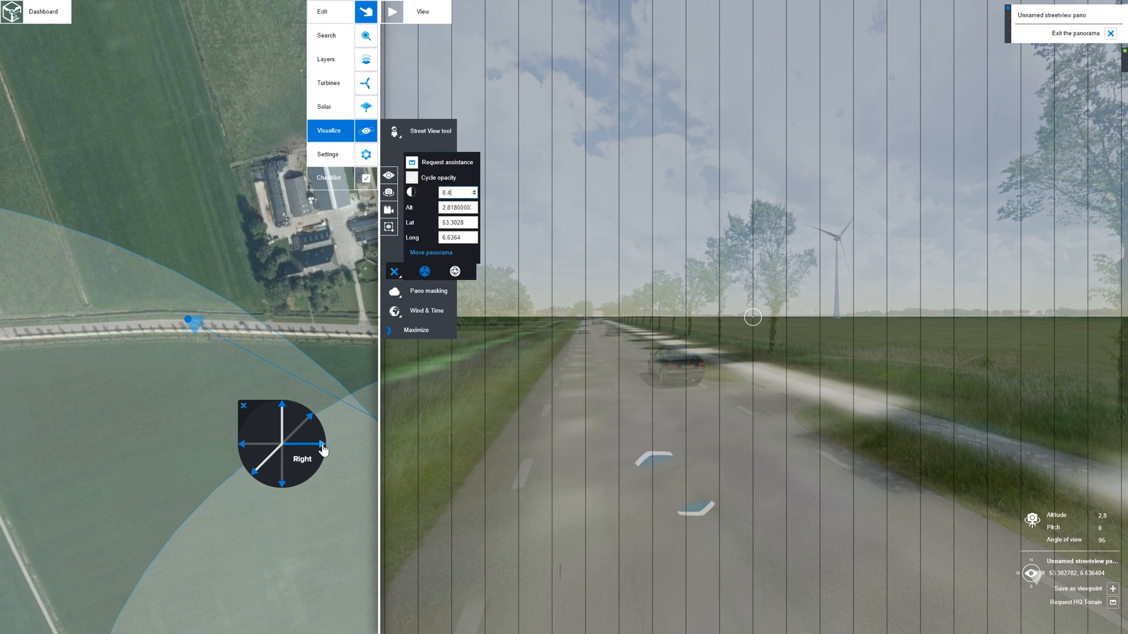
click(323, 445)
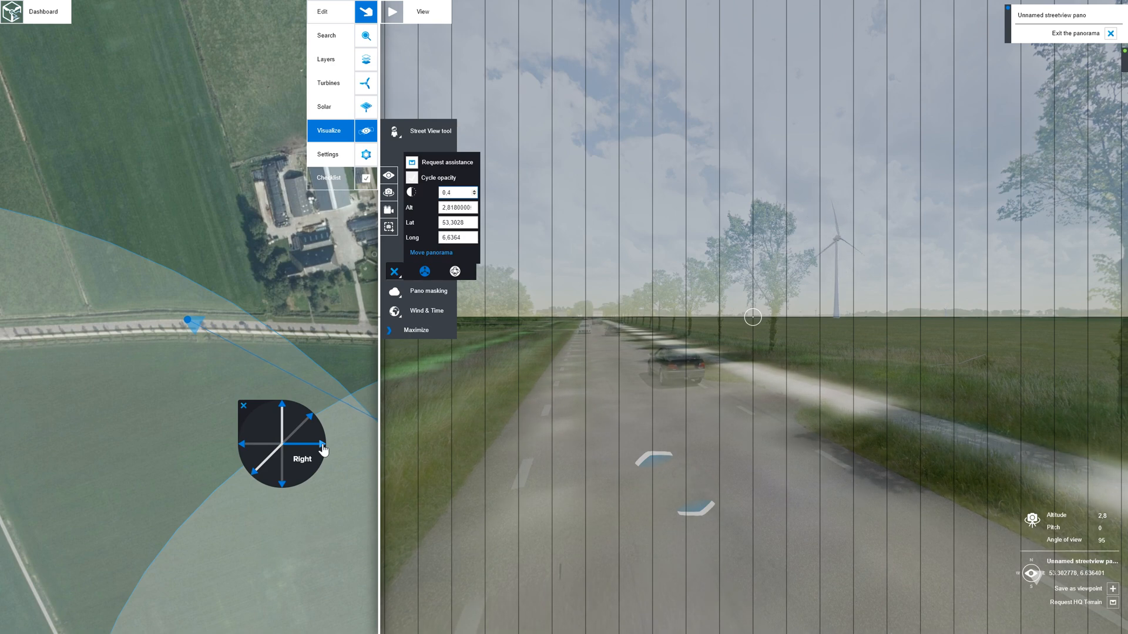
click(322, 445)
- Turn on Cycle opacity, nudge the panorama position further right, and check the alignment along the road in the other direction
click(411, 178)
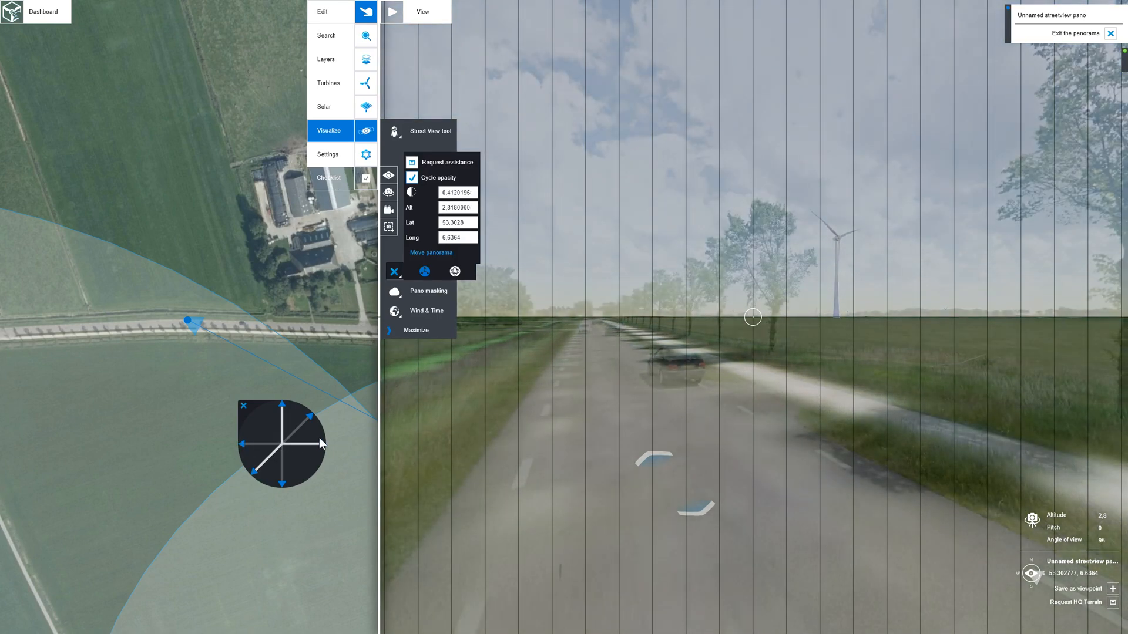
click(321, 450)
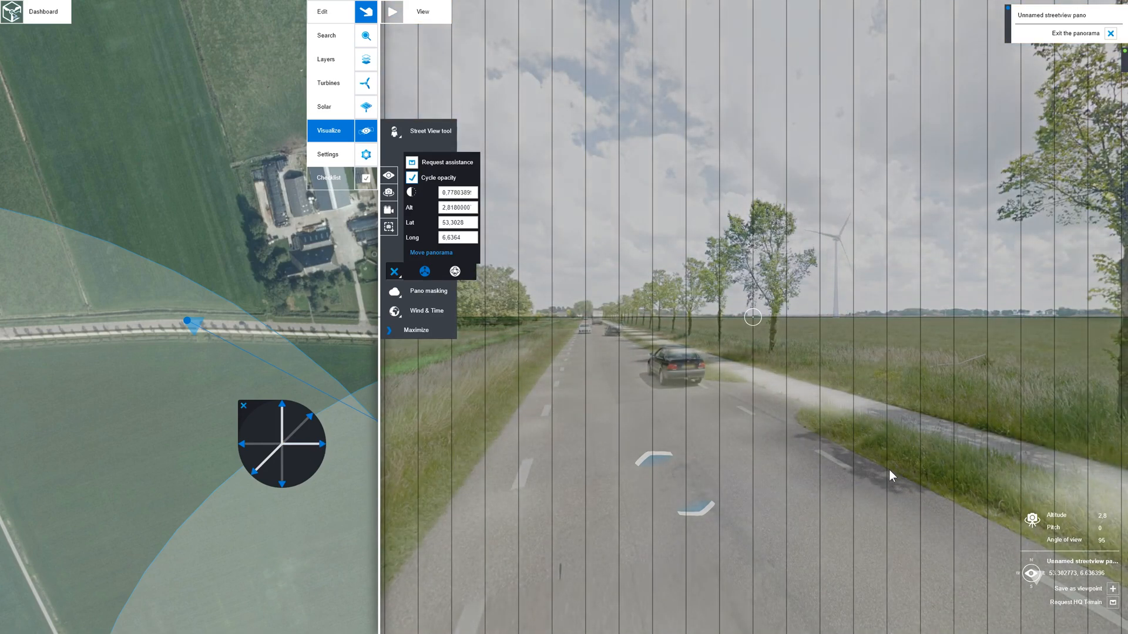
drag(888, 473, 456, 445)
drag(700, 470, 559, 457)
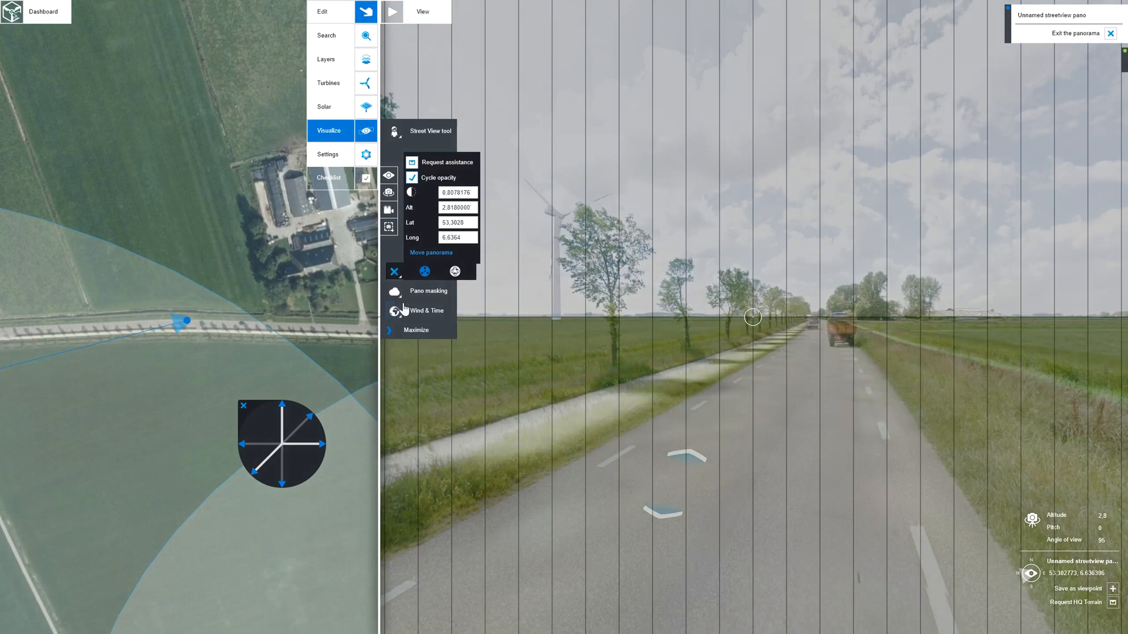
- Reopen pano calibration in Rotate panorama mode, examine the horizon and turbine alignment around the scene, and close the calibration
click(394, 272)
click(394, 272)
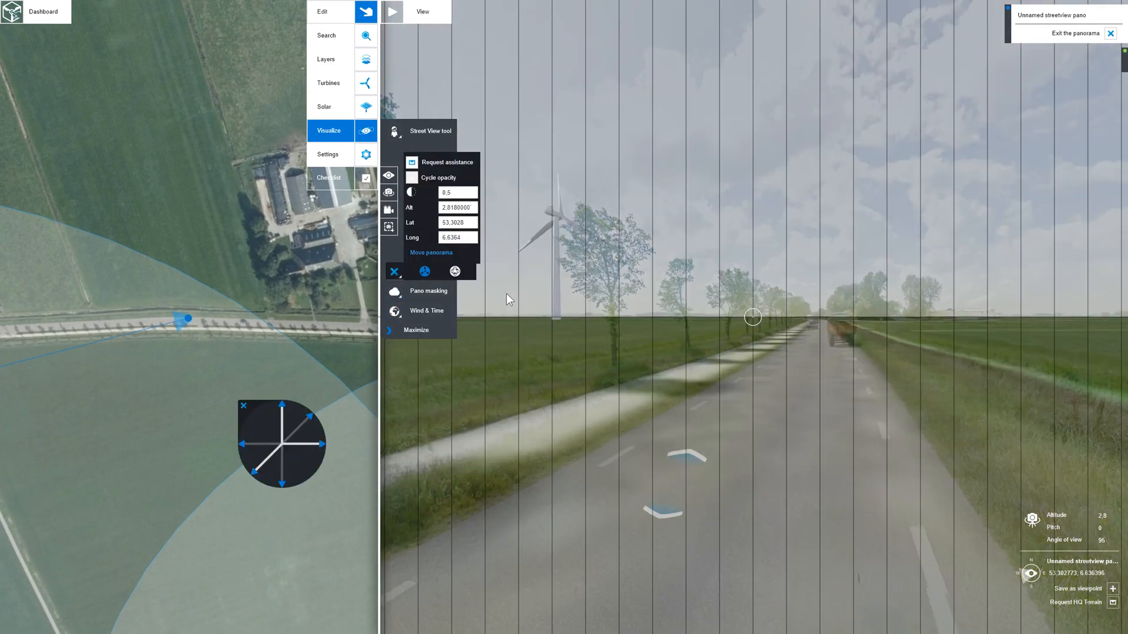
click(455, 271)
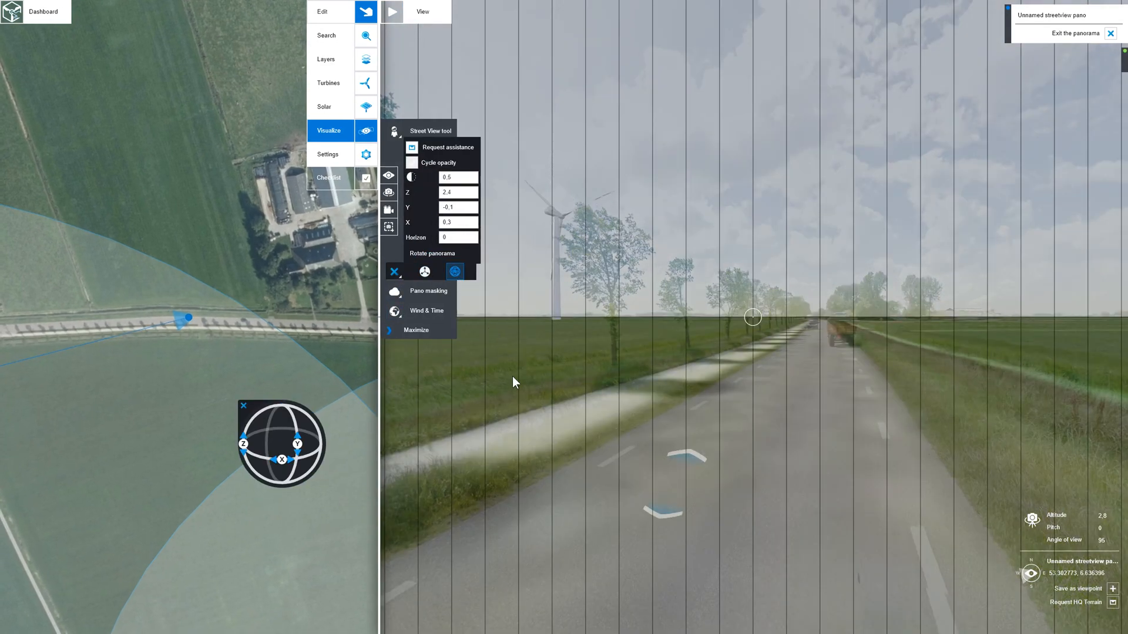
drag(541, 376, 904, 388)
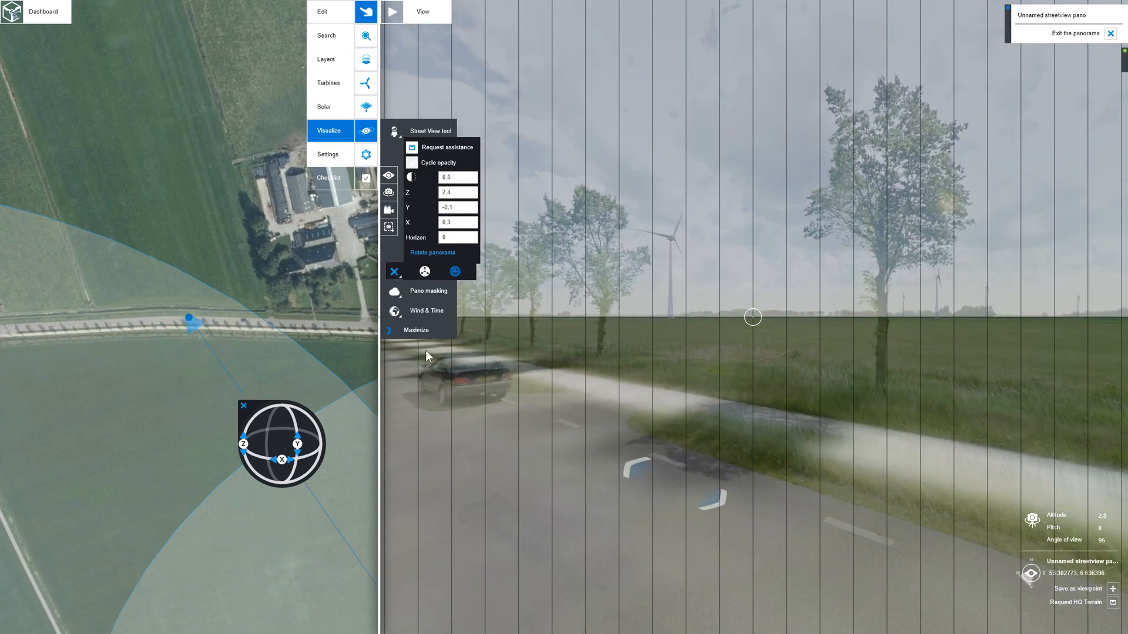
mouse_move(303, 458)
mouse_down()
mouse_move(297, 424)
mouse_move(299, 447)
mouse_up()
mouse_move(670, 445)
mouse_down()
mouse_move(630, 438)
mouse_move(844, 429)
mouse_move(655, 429)
mouse_up()
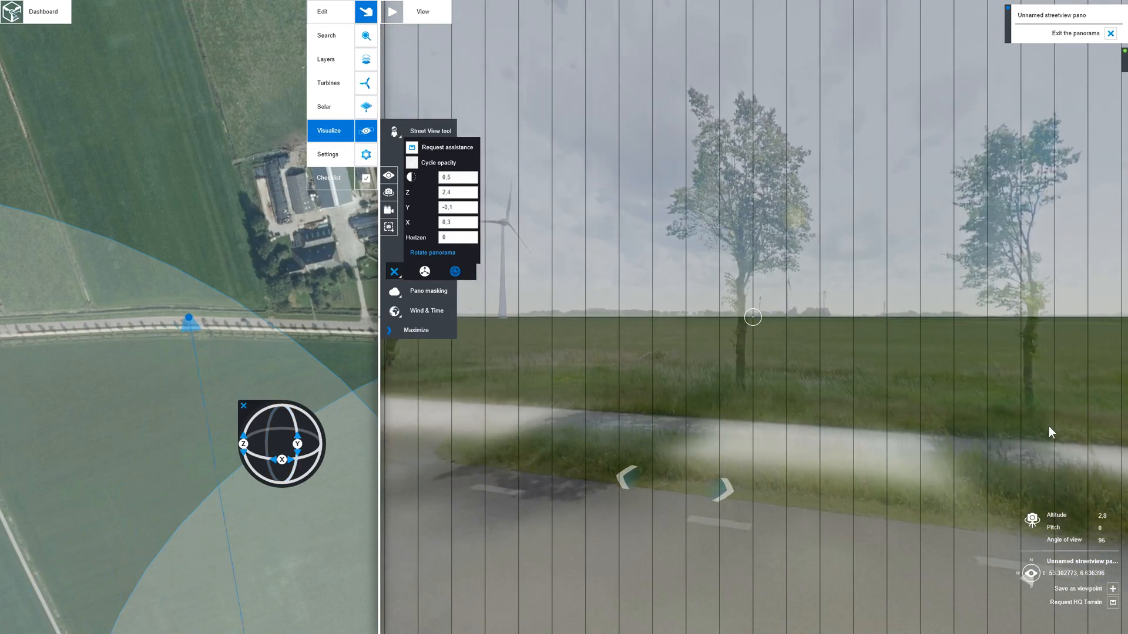
drag(584, 365, 710, 368)
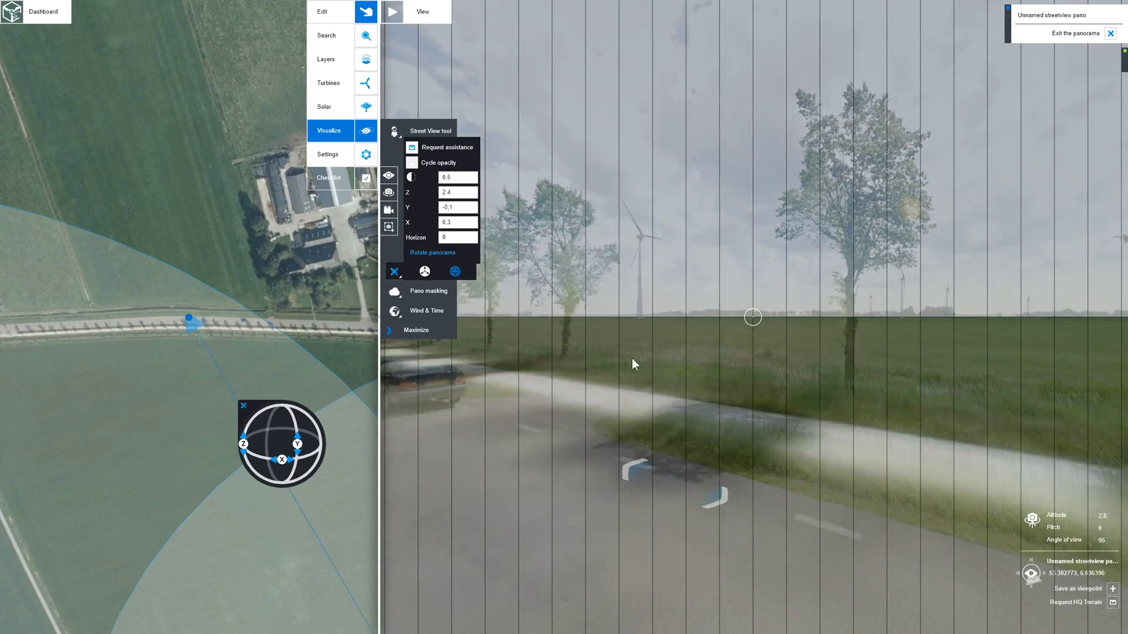
click(394, 272)
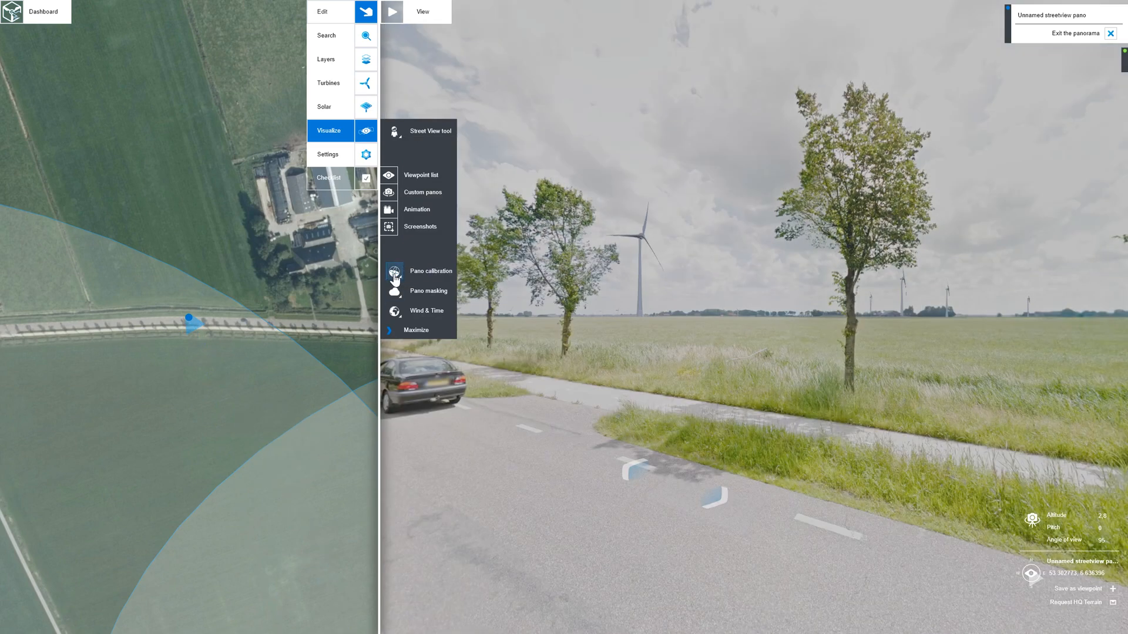
- Apply the Skydetect pano masking mode and examine the distant turbines between the roadside trees
click(397, 295)
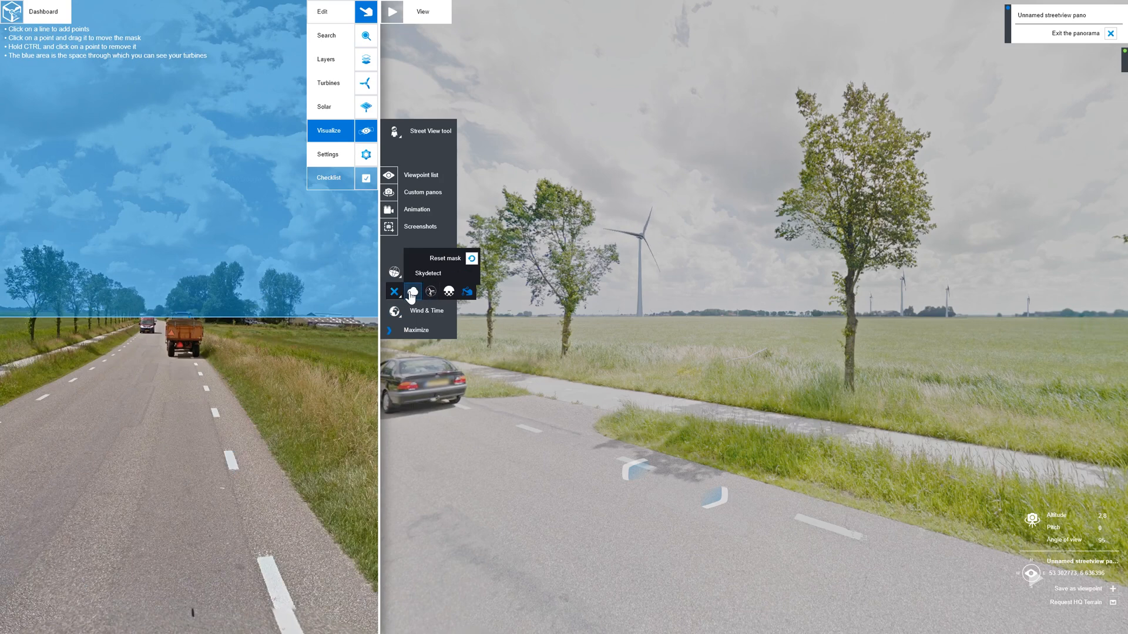
click(412, 292)
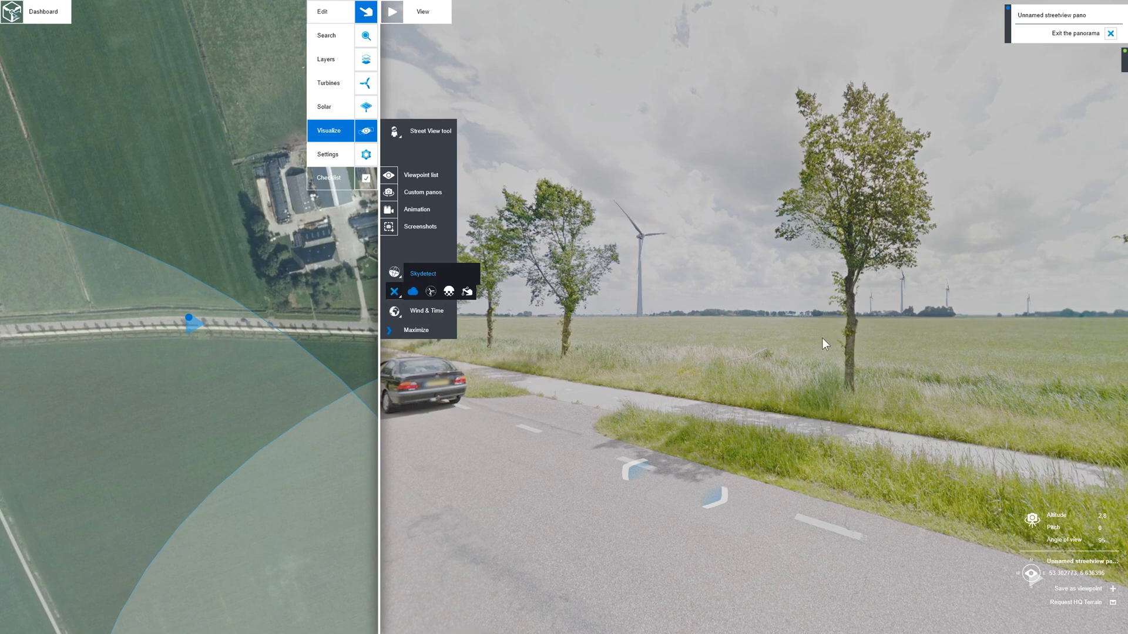
scroll(1038, 326, up, 1)
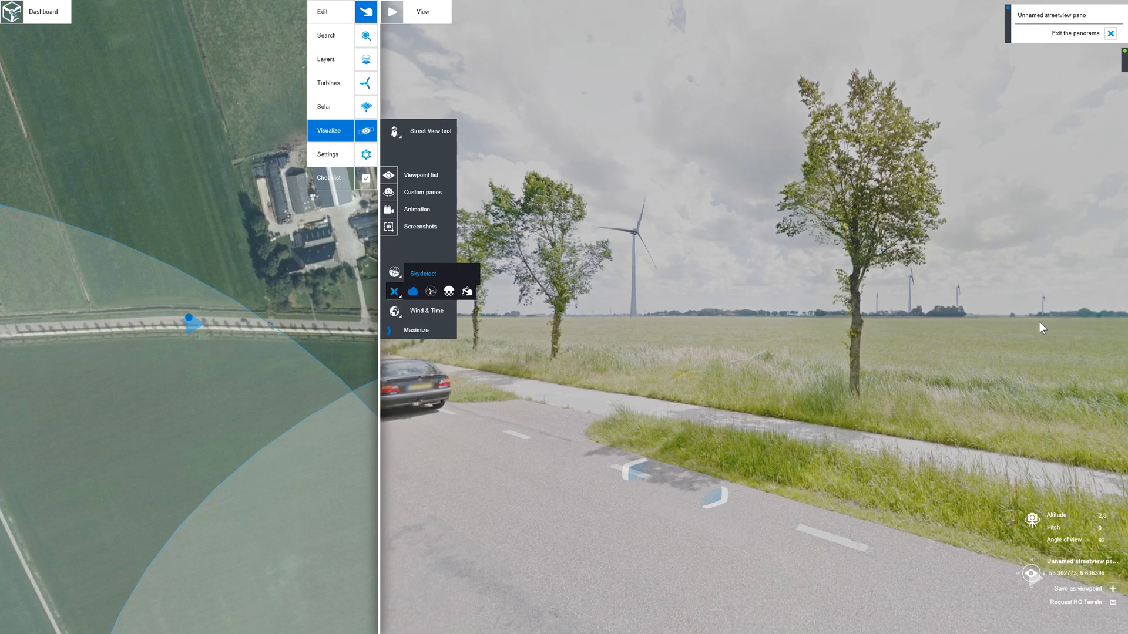
scroll(1038, 323, up, 5)
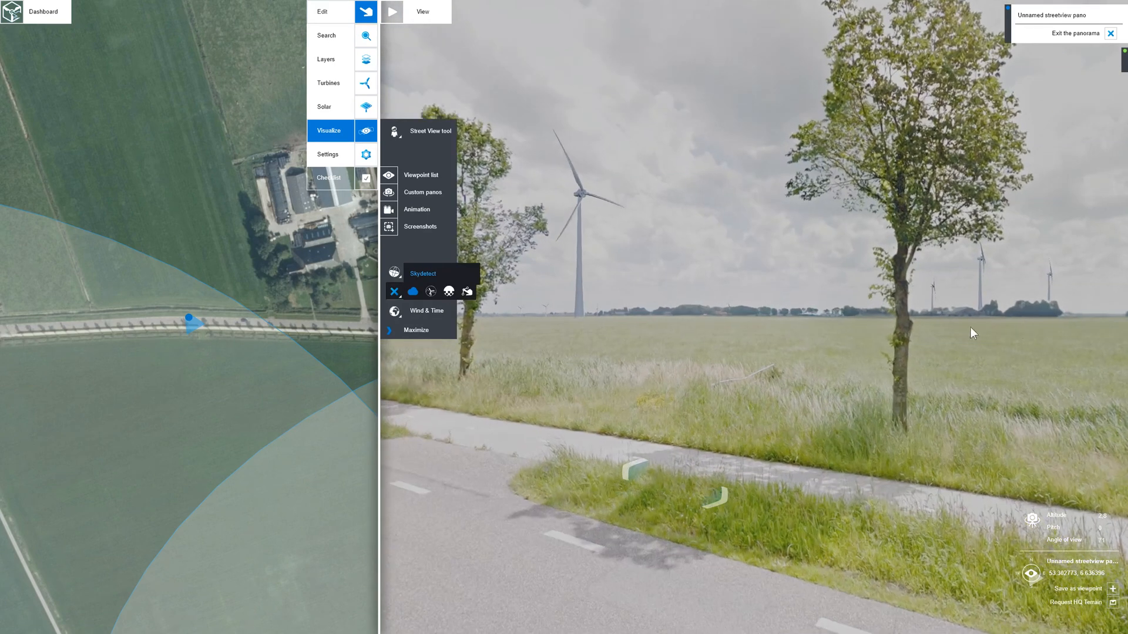
drag(970, 327, 780, 333)
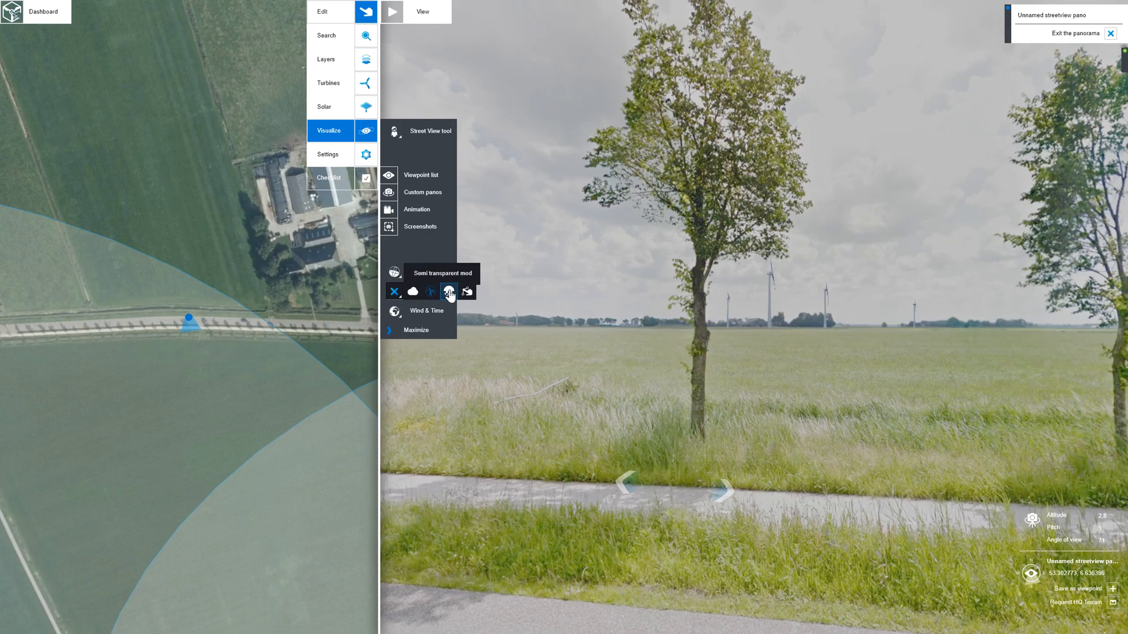
- Switch pano masking to manual mode and raise the mask line to the horizon across the field between two roadside trees
click(469, 292)
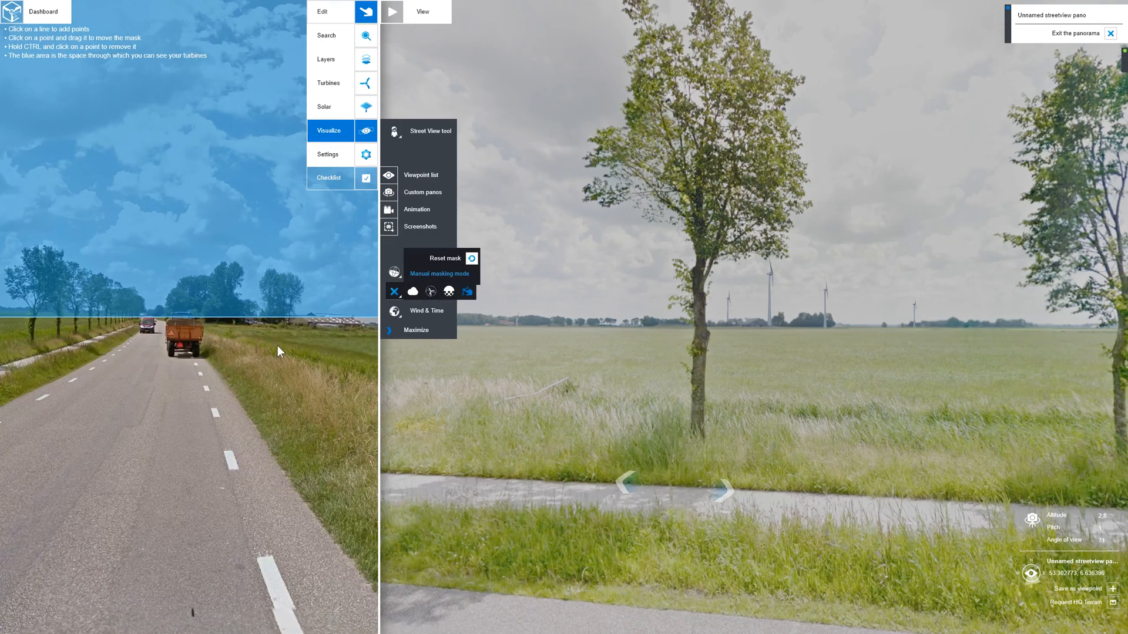
drag(277, 346, 122, 393)
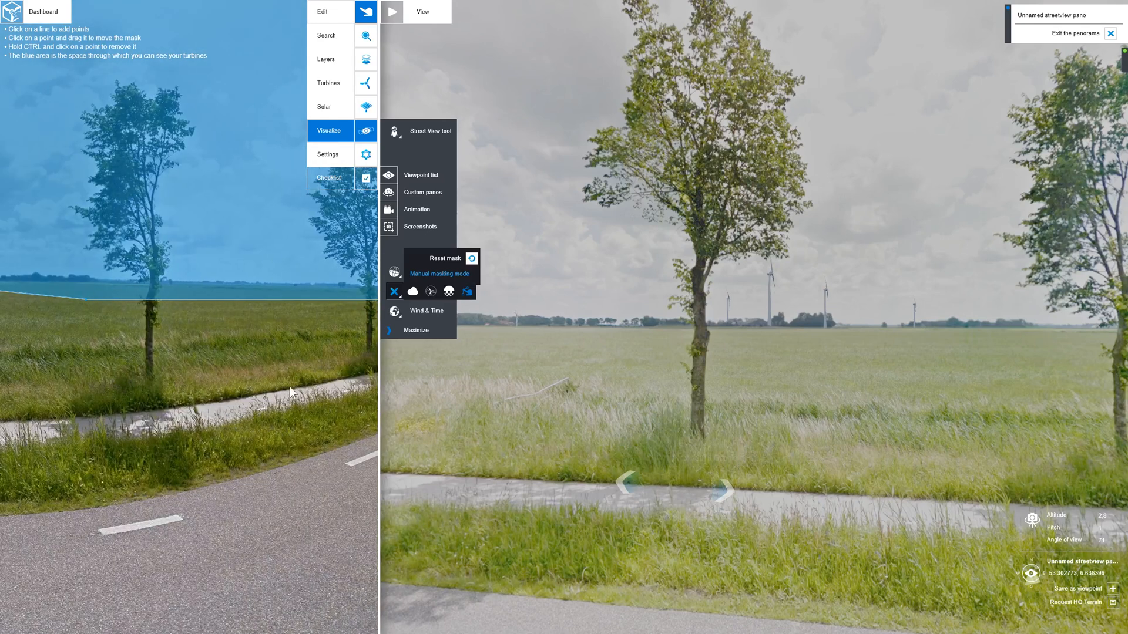
drag(291, 387, 142, 440)
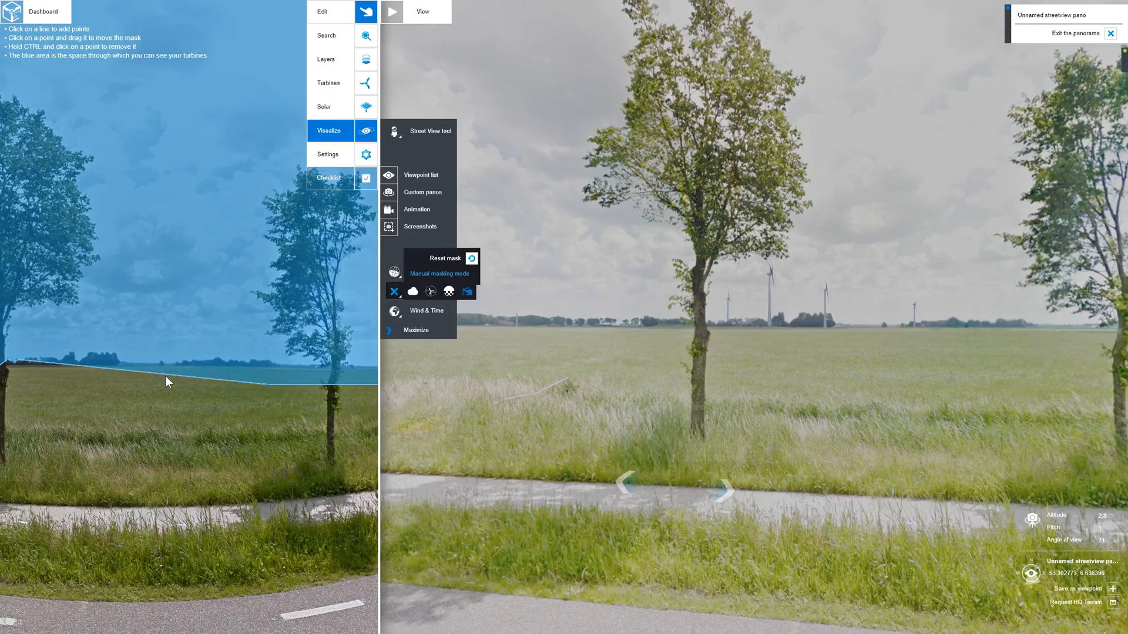
drag(166, 377, 172, 354)
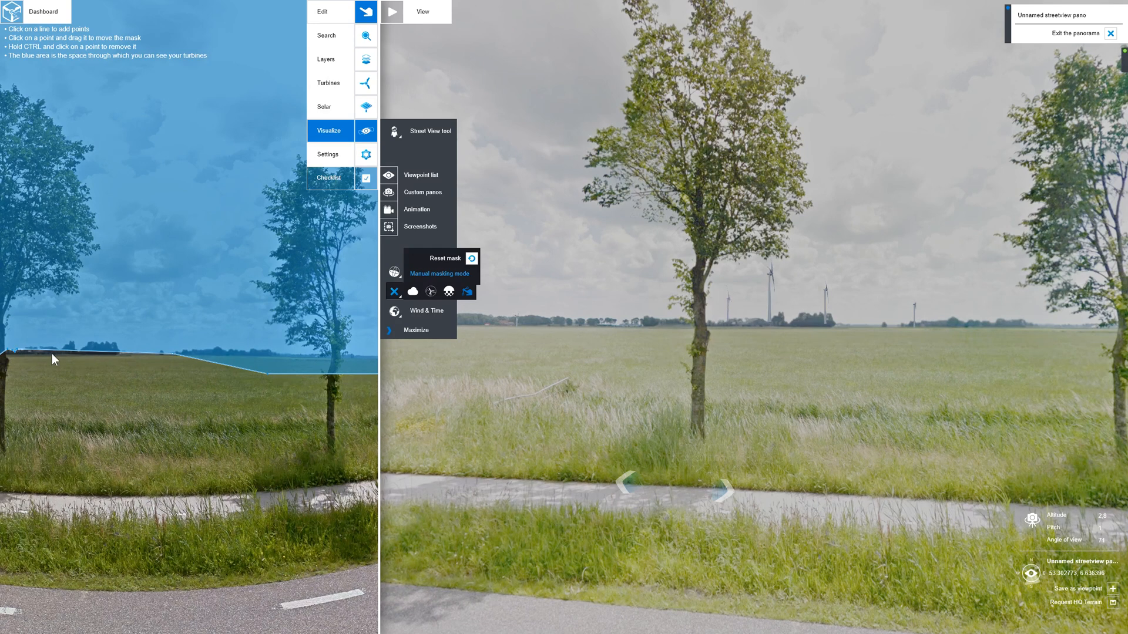
drag(53, 351, 55, 346)
- Shape the mask line with extra points around the farm buildings and dark tree clump beside the large roadside tree
scroll(62, 371, up, 2)
scroll(215, 398, down, 2)
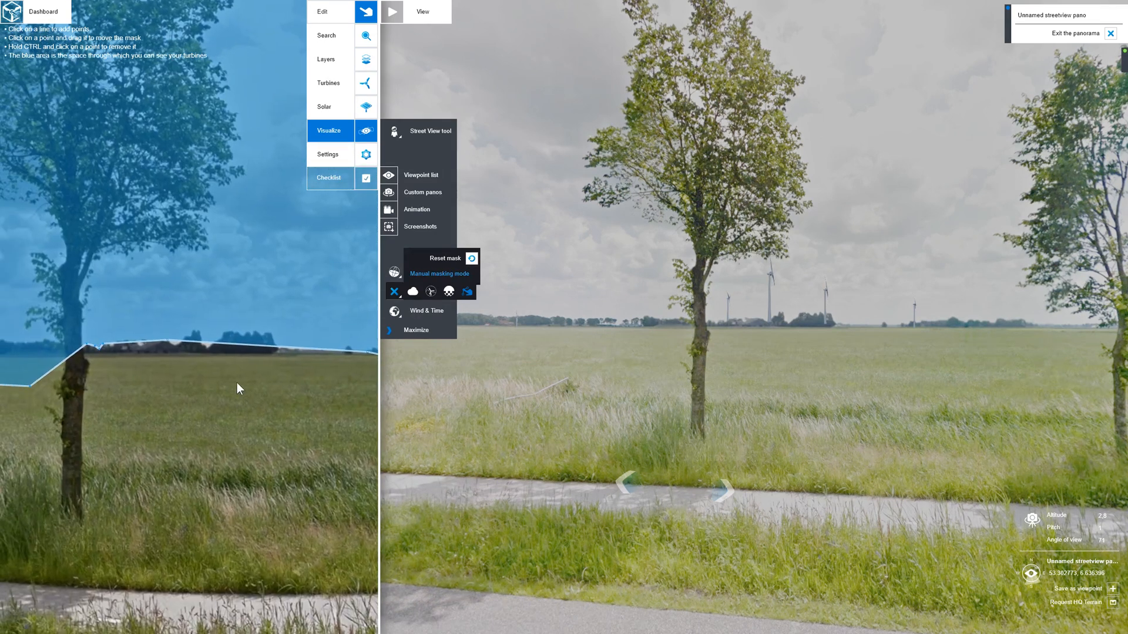
mouse_move(182, 342)
mouse_down()
mouse_move(173, 346)
mouse_move(184, 336)
mouse_up()
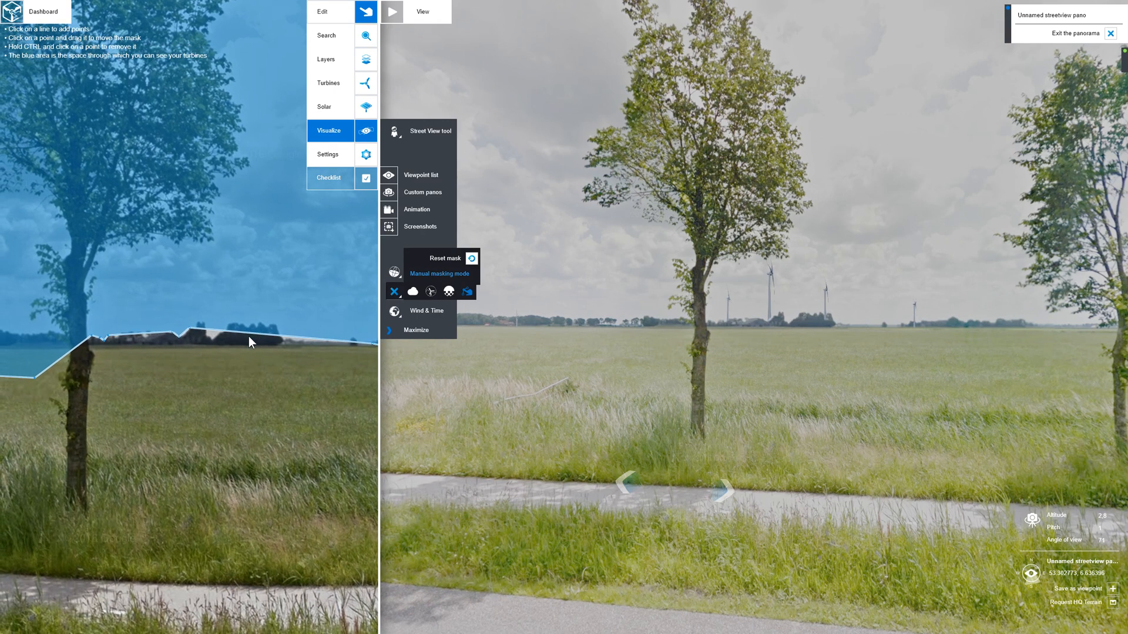
mouse_move(253, 333)
mouse_down()
mouse_move(259, 316)
mouse_move(254, 323)
mouse_up()
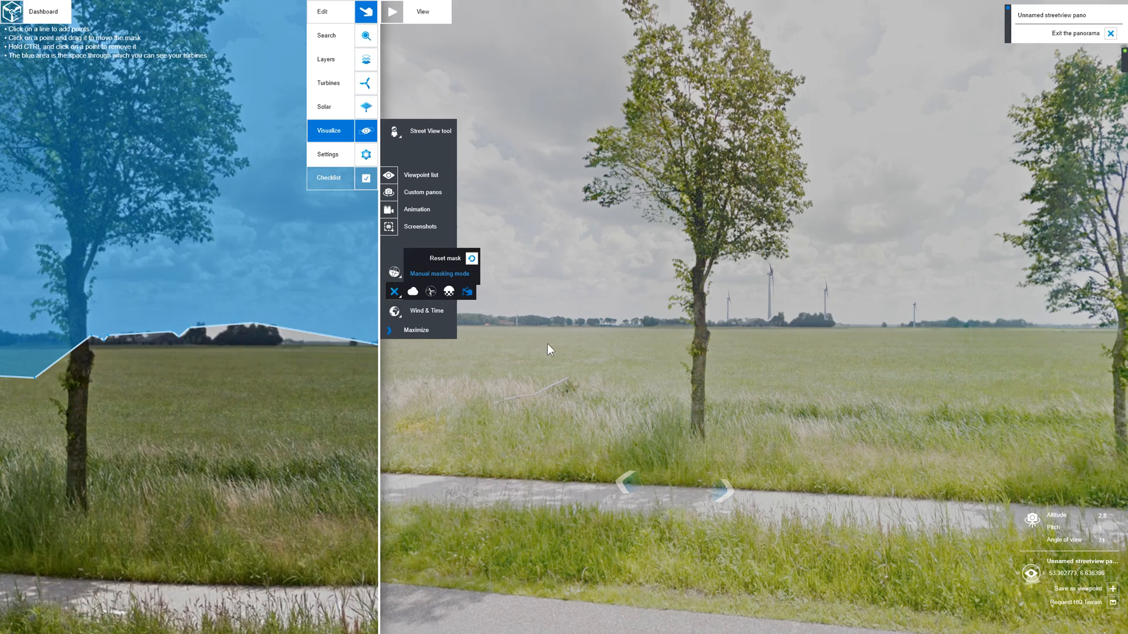
drag(276, 325, 295, 340)
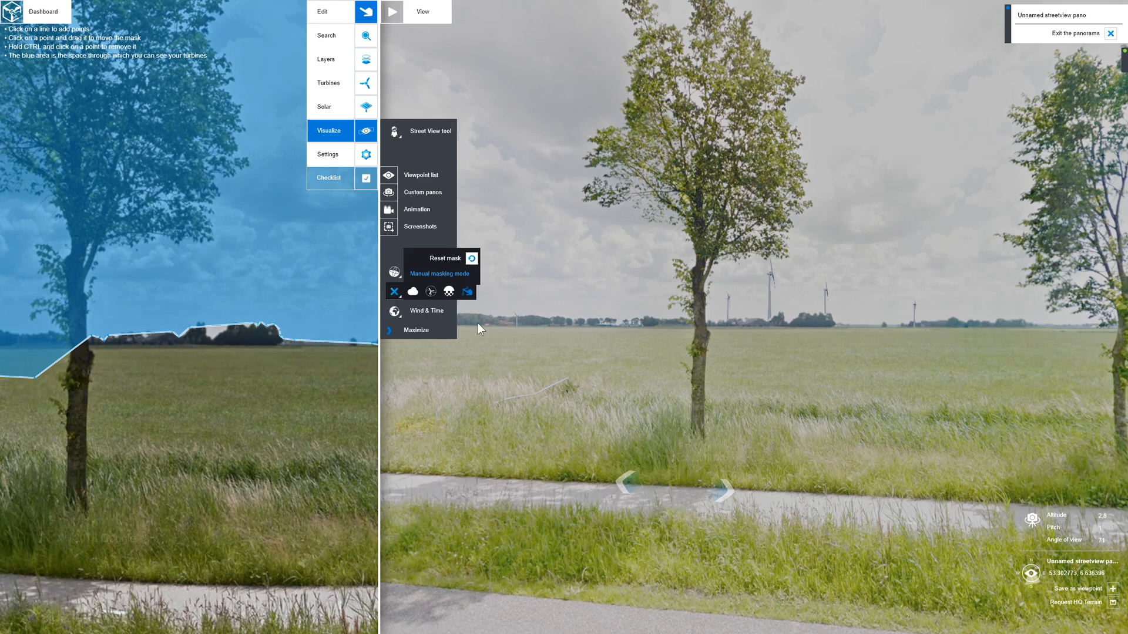
- Extend the mask line along the horizon and fit it around the next small tree clump
scroll(276, 339, up, 5)
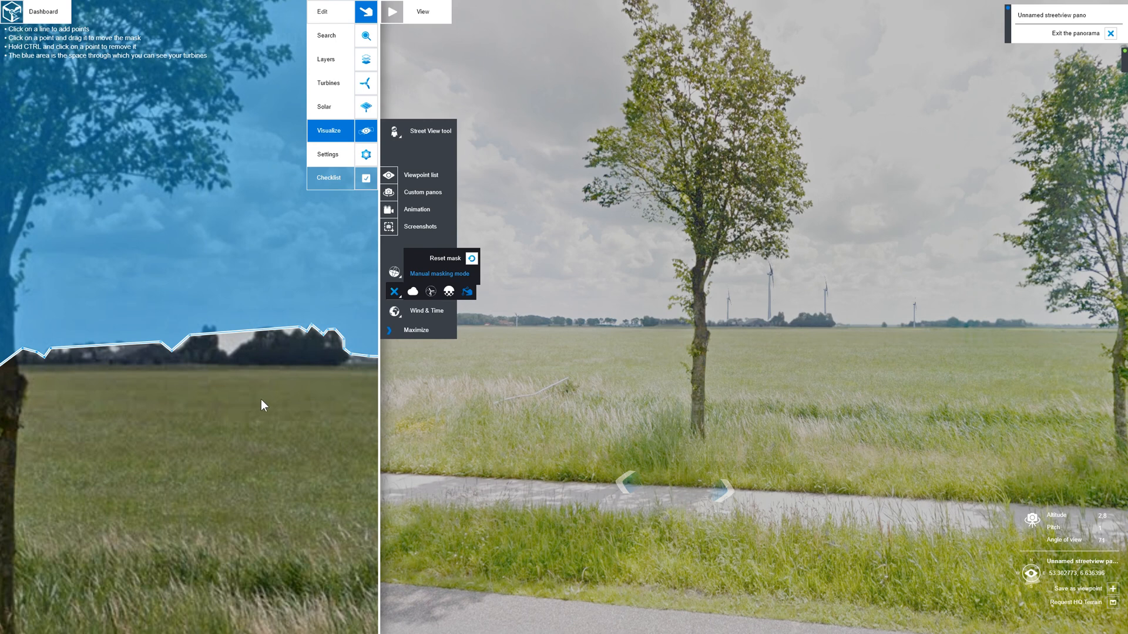
drag(278, 389, 126, 405)
drag(252, 391, 198, 375)
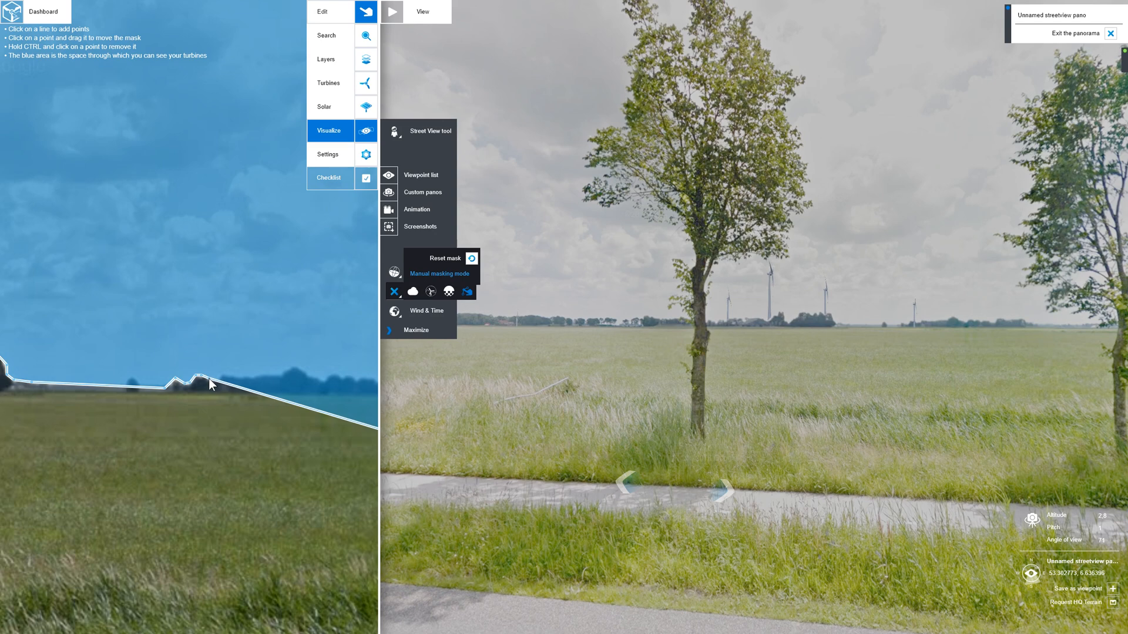
drag(209, 378, 211, 380)
- Raise the mask line over the distant tree line on the other side of the roadside tree and exit pano masking
drag(164, 507, 295, 483)
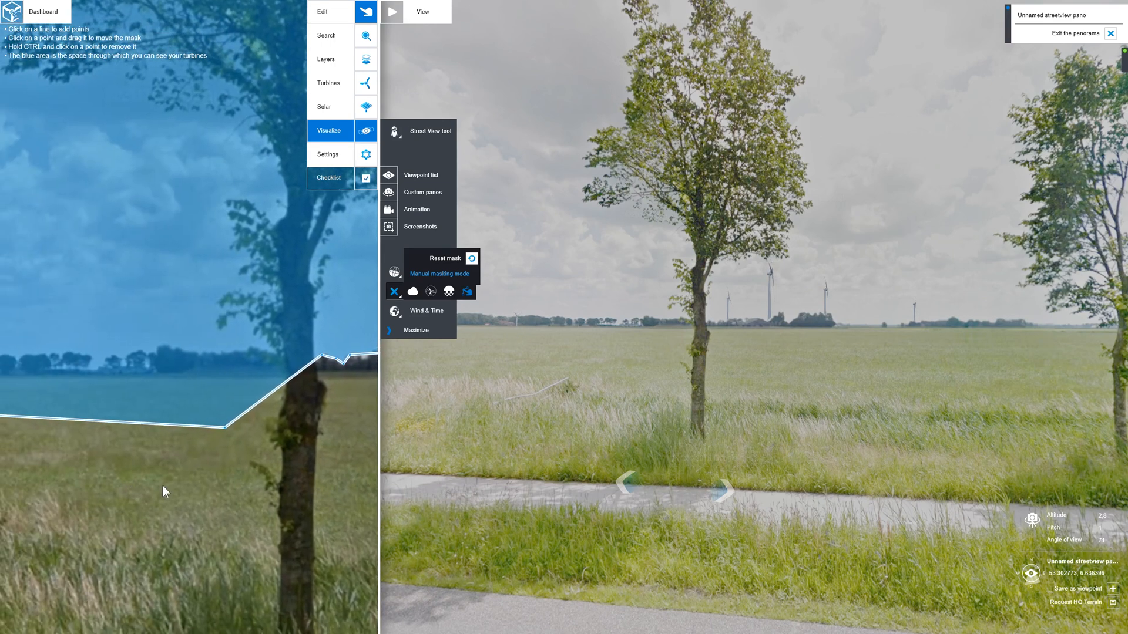
drag(174, 485, 262, 503)
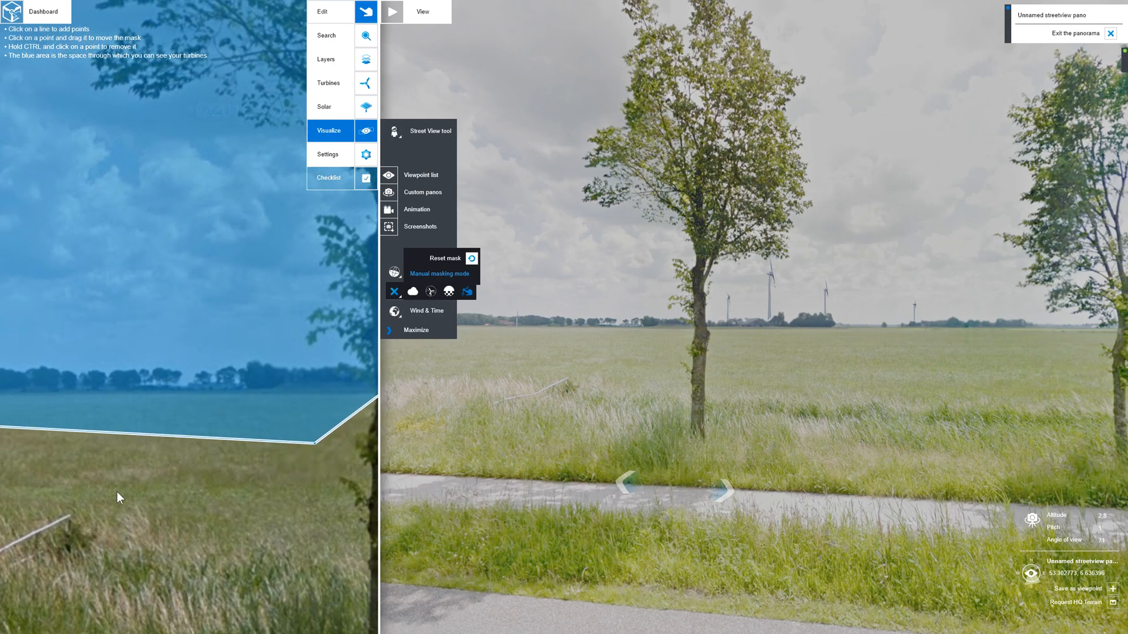
drag(118, 491, 293, 480)
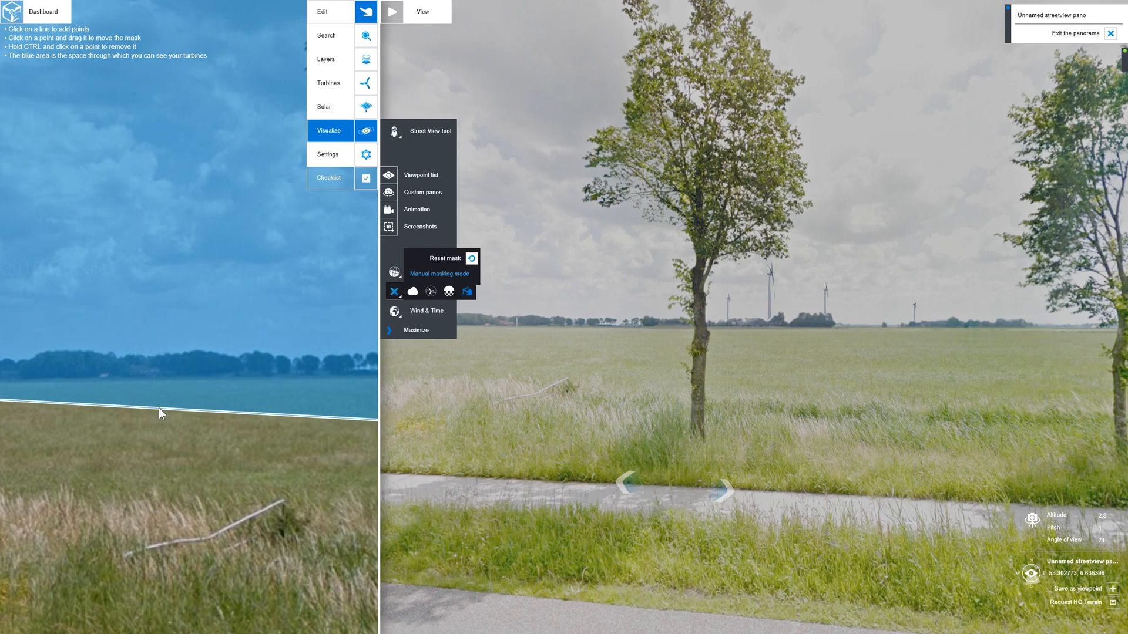
drag(158, 408, 184, 354)
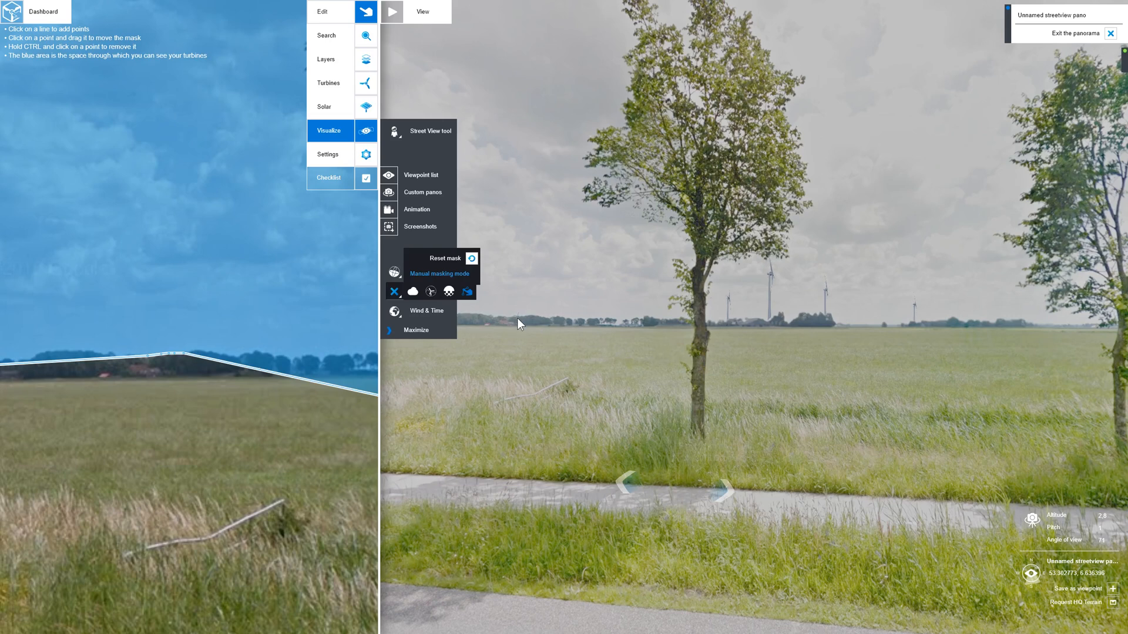
click(394, 292)
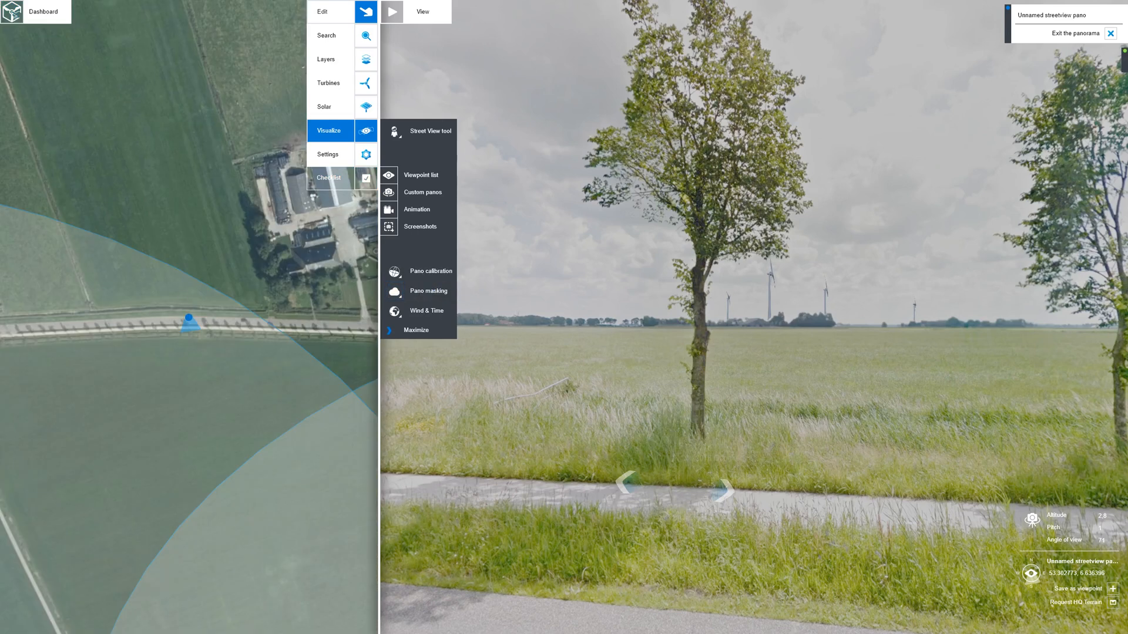